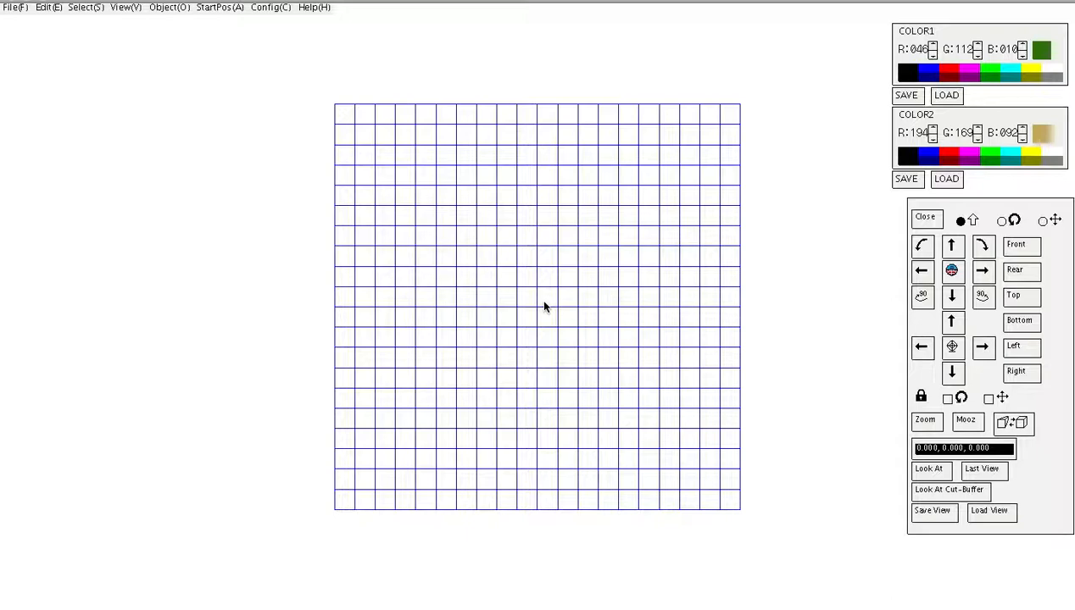
Insert a rectangular region from the grid's centre, about five cells wide and six cells long.
{"action": "left_click", "coordinate": [49, 8]}
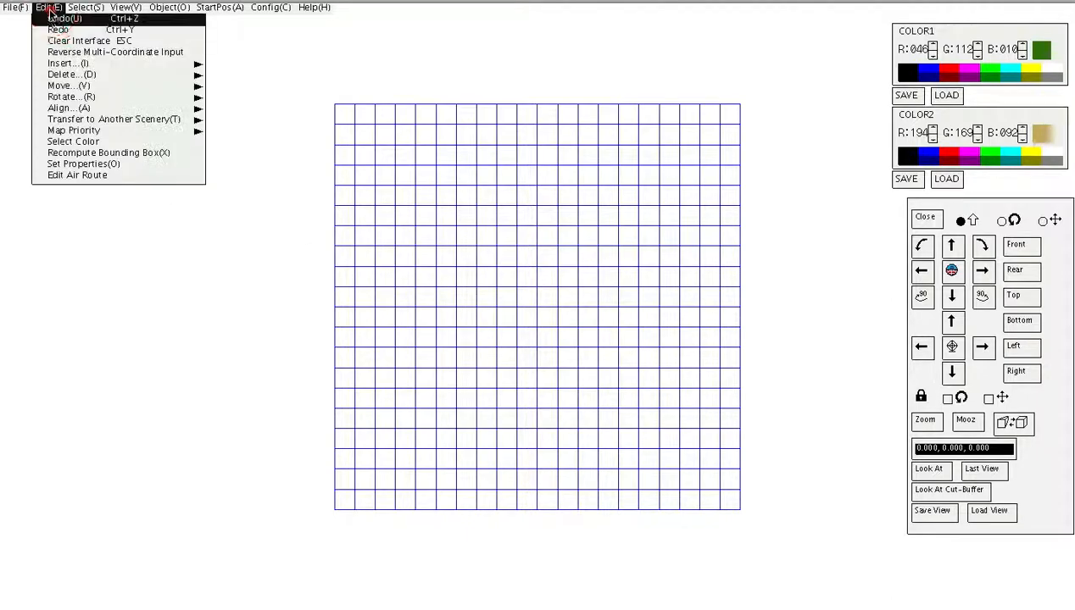
{"action": "left_click", "coordinate": [61, 64]}
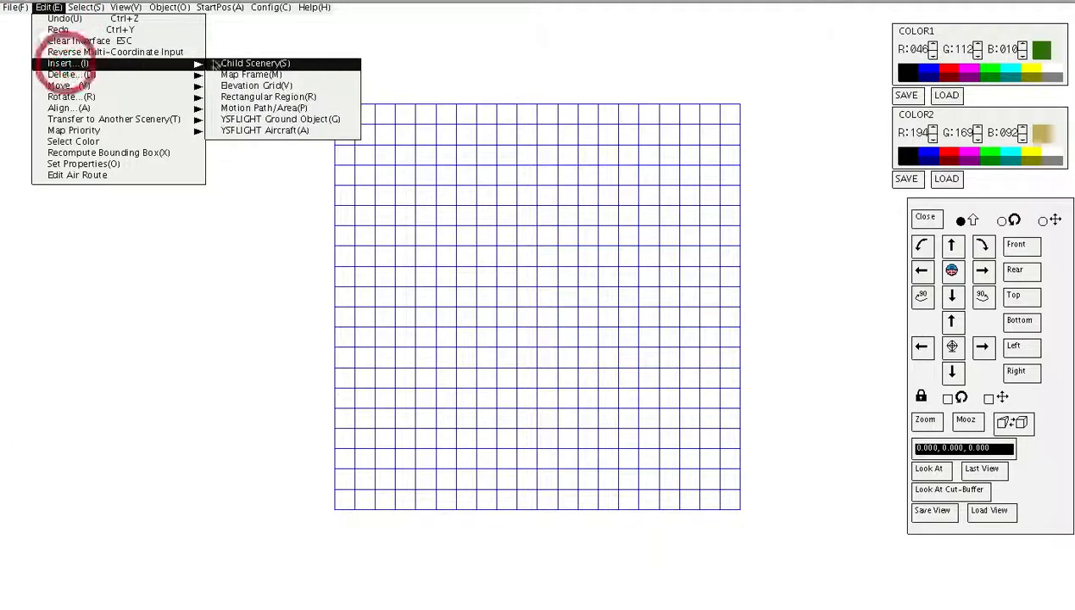
{"action": "left_click", "coordinate": [294, 98]}
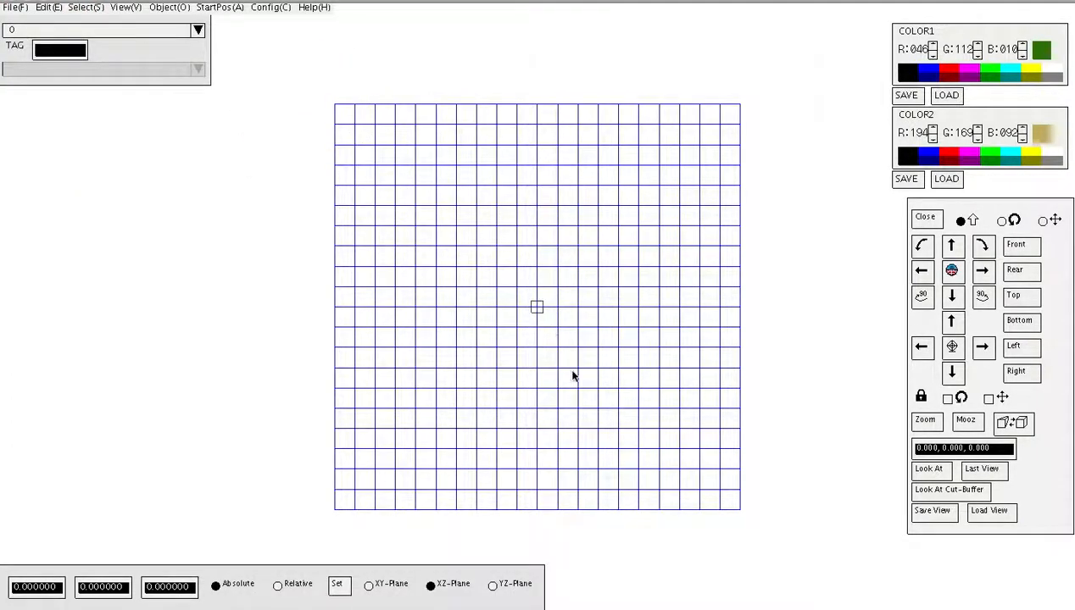
{"action": "left_click_drag", "start_coordinate": [573, 370], "coordinate": [589, 260], "text": "shift"}
{"action": "key", "text": "Return"}
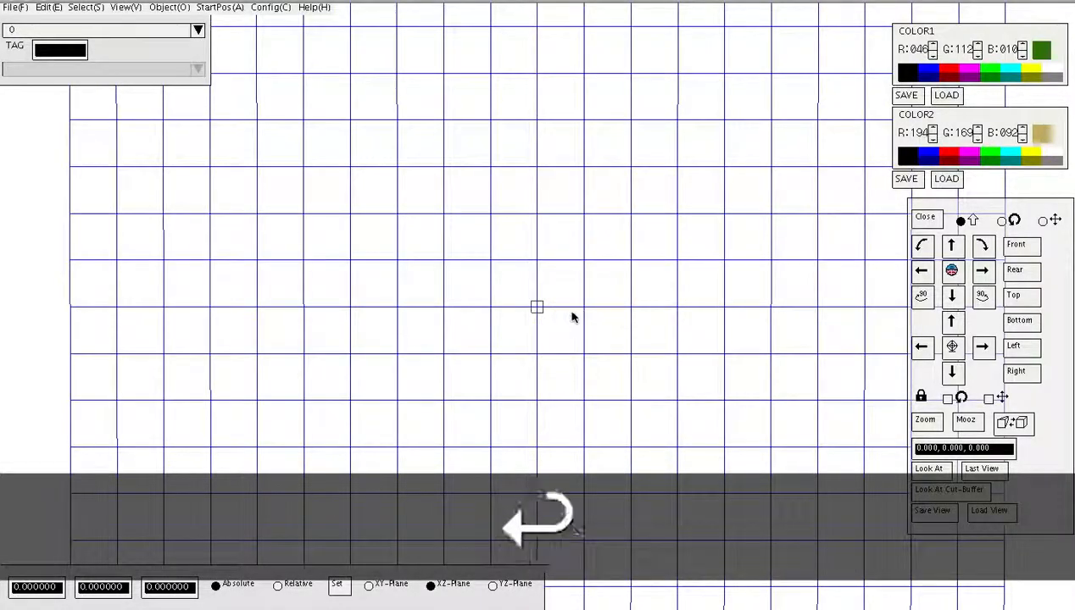
{"action": "left_click_drag", "start_coordinate": [627, 309], "coordinate": [664, 41]}
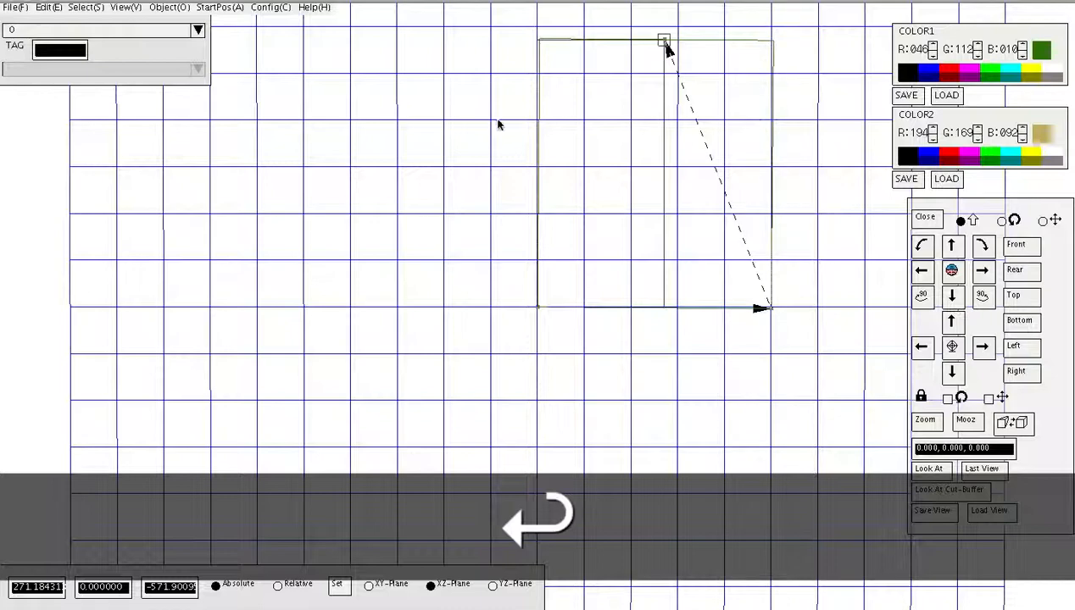
{"action": "left_click_drag", "start_coordinate": [633, 115], "coordinate": [645, 209], "text": "shift"}
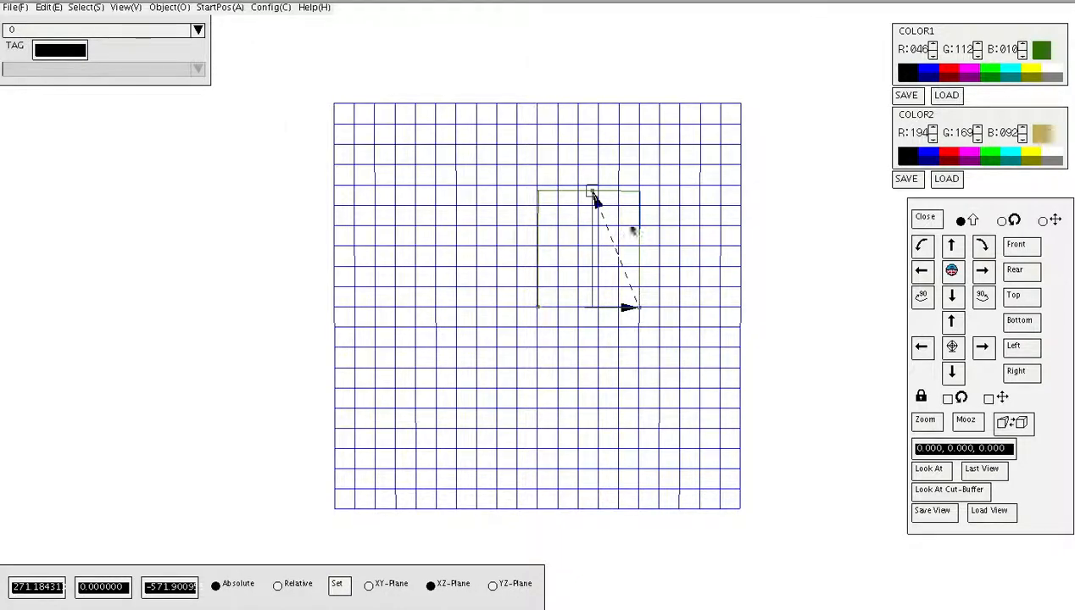
Try the region ID 4:AIRPORT AREA, then set it to 10:View Point and finish the region.
{"action": "left_click", "coordinate": [156, 34]}
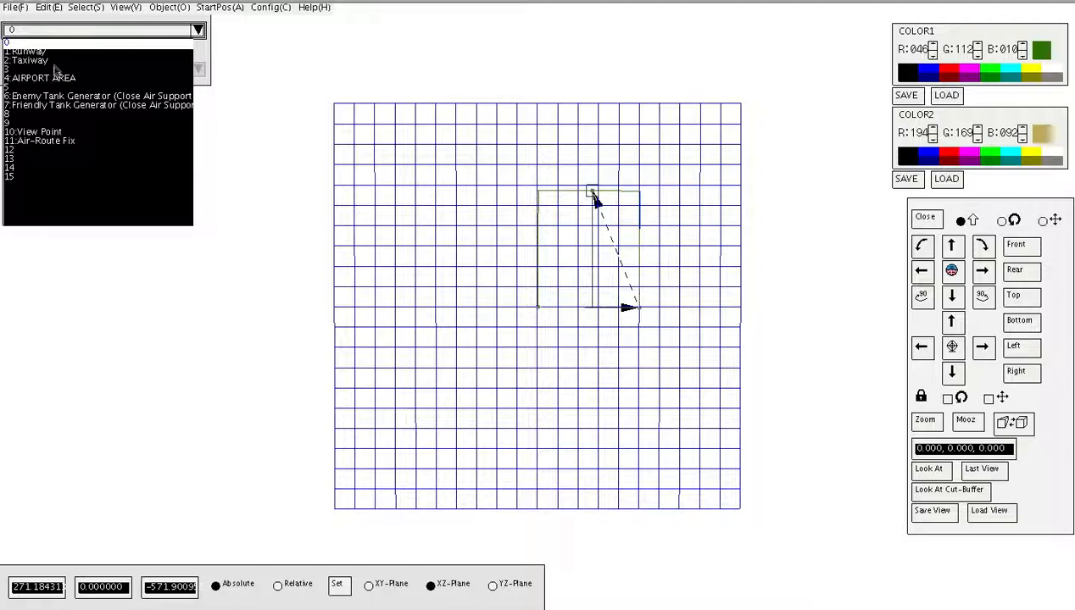
{"action": "left_click", "coordinate": [119, 78]}
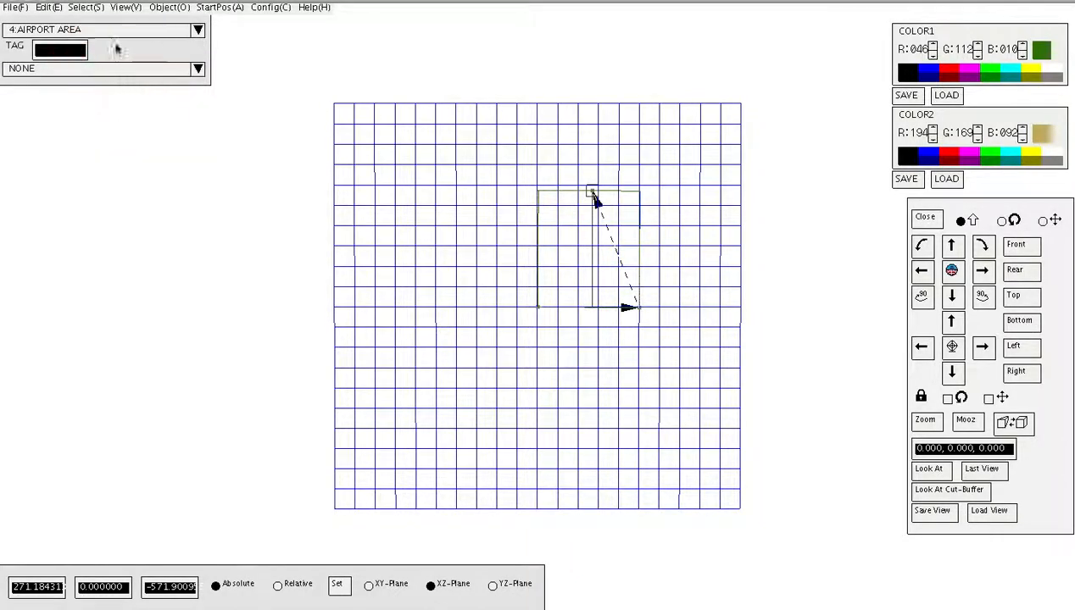
{"action": "left_click", "coordinate": [151, 31]}
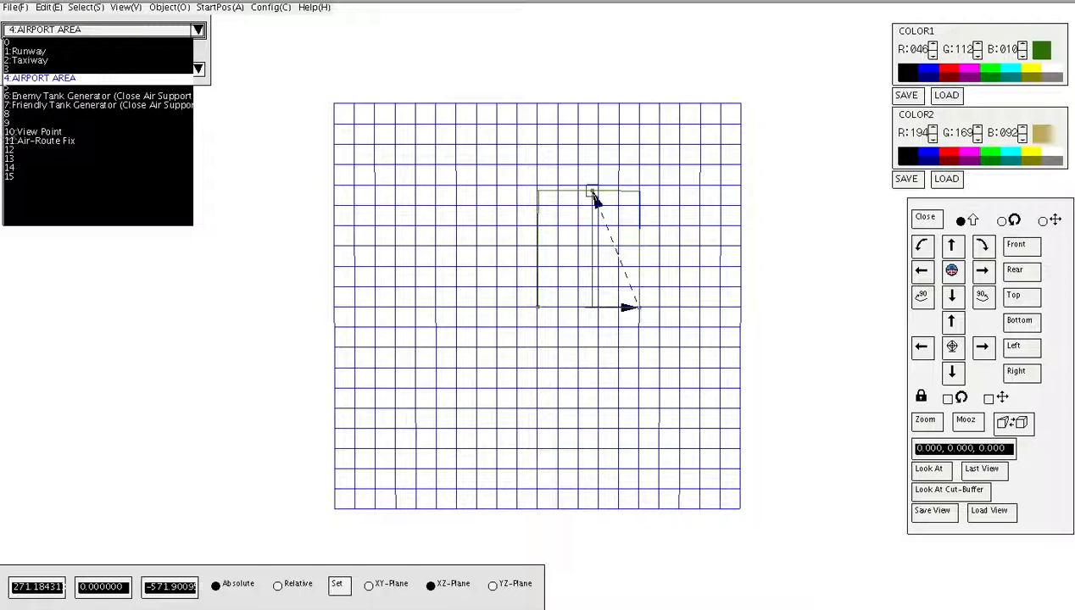
{"action": "left_click", "coordinate": [34, 132]}
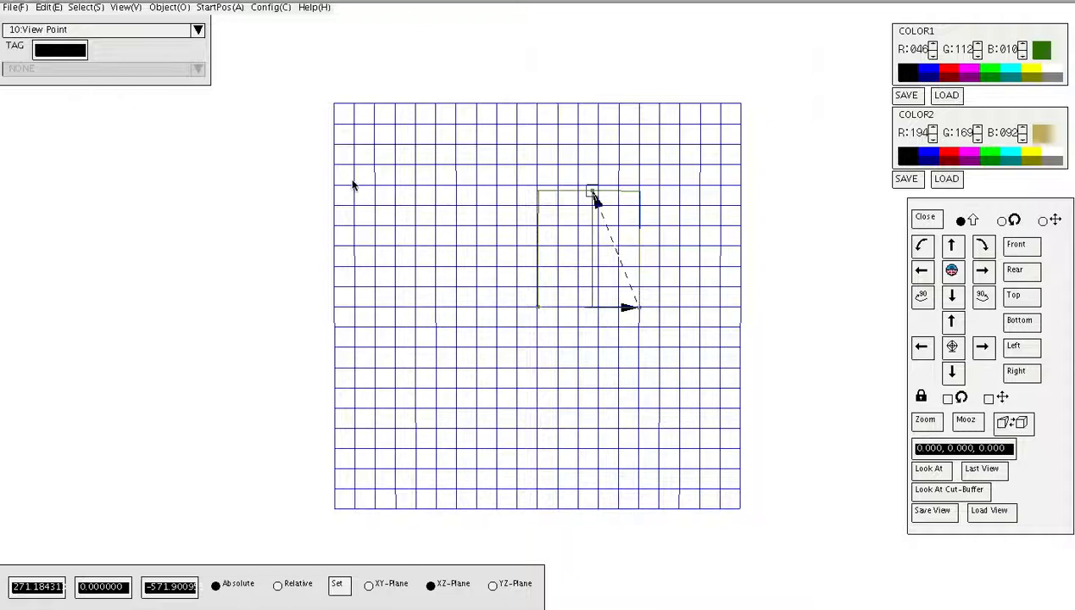
{"action": "key", "text": "Escape"}
{"action": "left_click", "coordinate": [52, 50]}
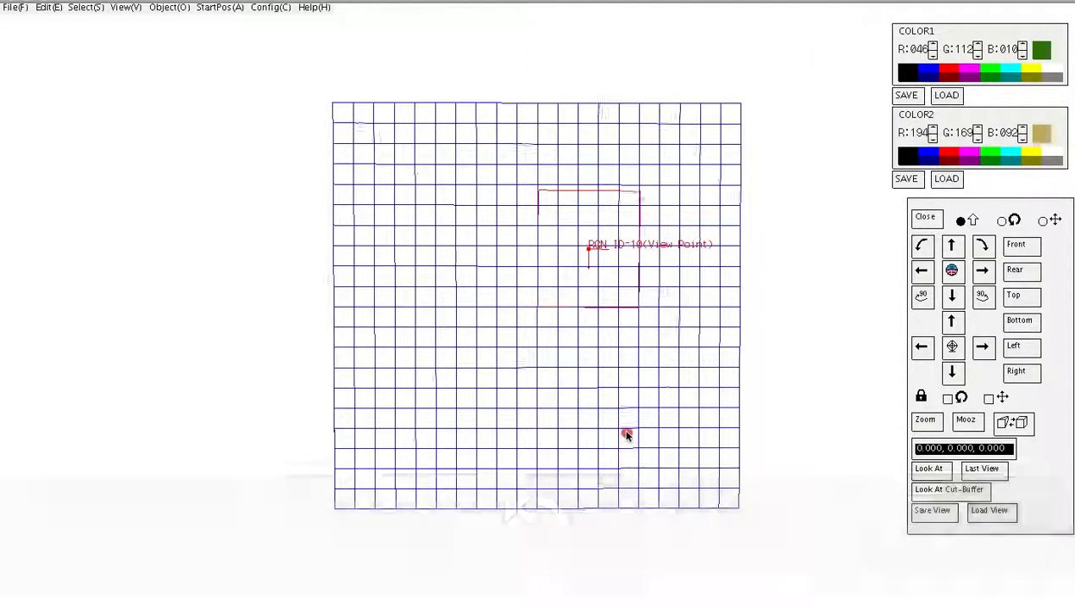
Examine the View Point region against the ground grid from an oblique angle and edge-on.
{"action": "left_click_drag", "start_coordinate": [627, 435], "coordinate": [559, 326]}
{"action": "left_click", "coordinate": [1015, 423]}
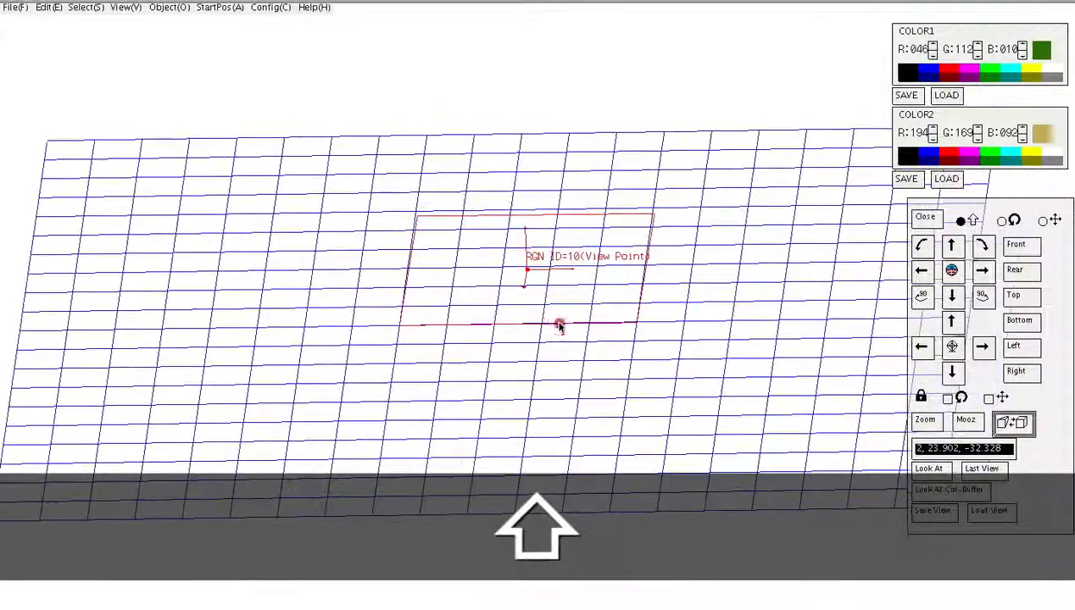
{"action": "left_click", "coordinate": [527, 266]}
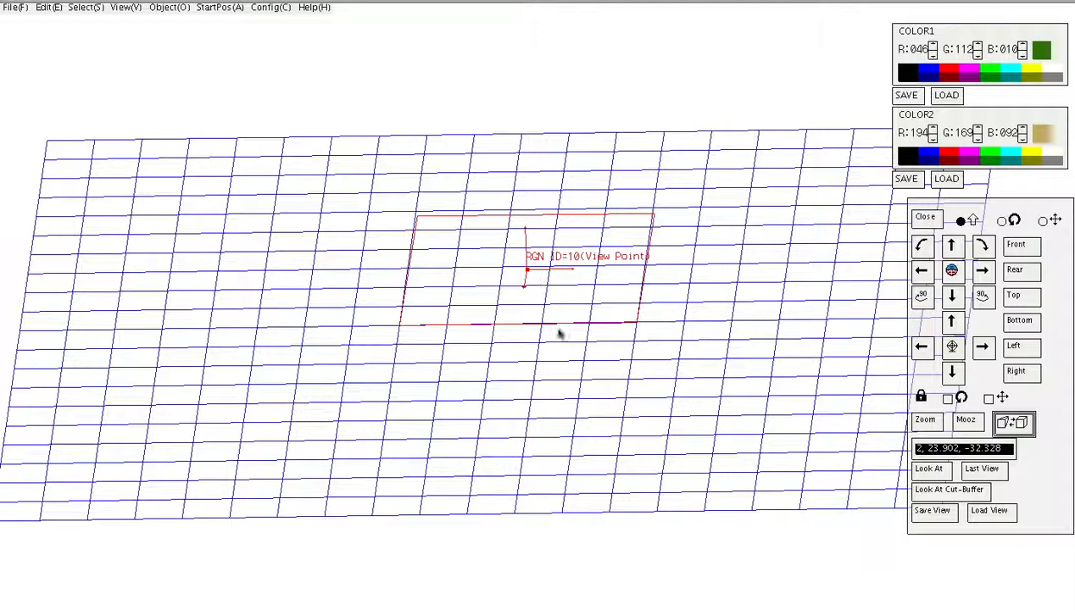
{"action": "key", "text": "F1"}
{"action": "left_click", "coordinate": [539, 364]}
{"action": "left_click_drag", "start_coordinate": [539, 365], "coordinate": [513, 103]}
{"action": "left_click_drag", "start_coordinate": [520, 406], "coordinate": [634, 339], "text": "shift"}
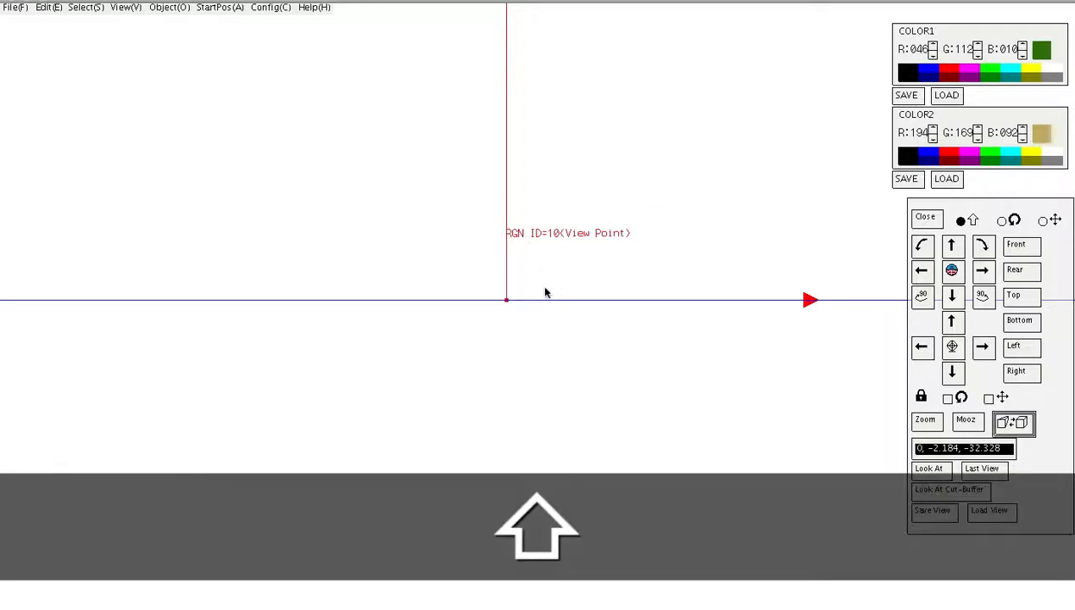
{"action": "left_click", "coordinate": [551, 329], "text": "shift"}
{"action": "left_click_drag", "start_coordinate": [551, 329], "coordinate": [540, 367], "text": "shift"}
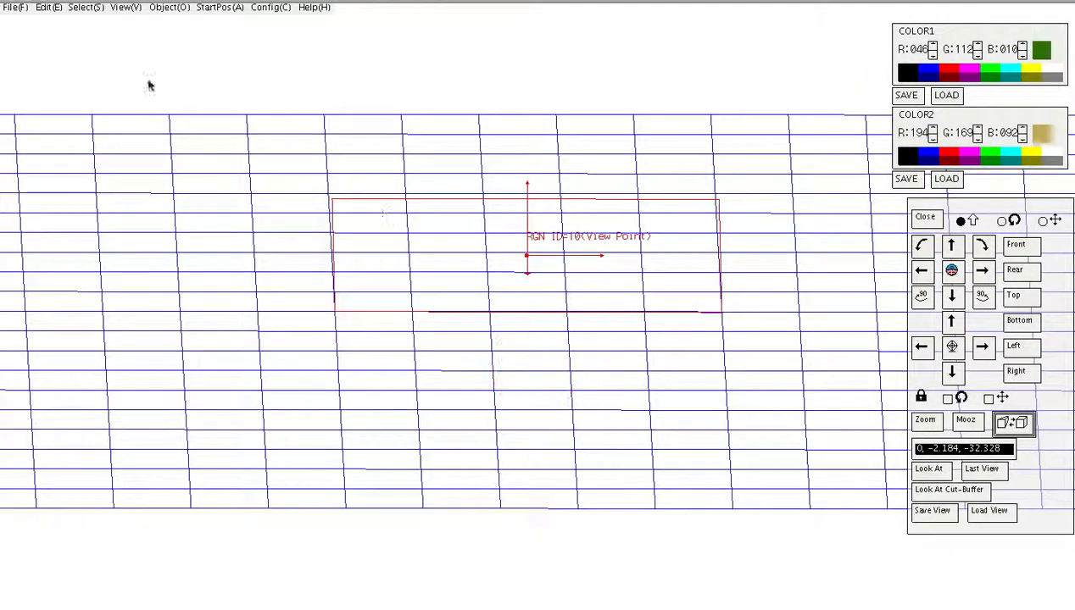
Select the View Point region and move it to an absolute height of 10.
{"action": "left_click", "coordinate": [47, 8]}
{"action": "mouse_move", "coordinate": [78, 9]}
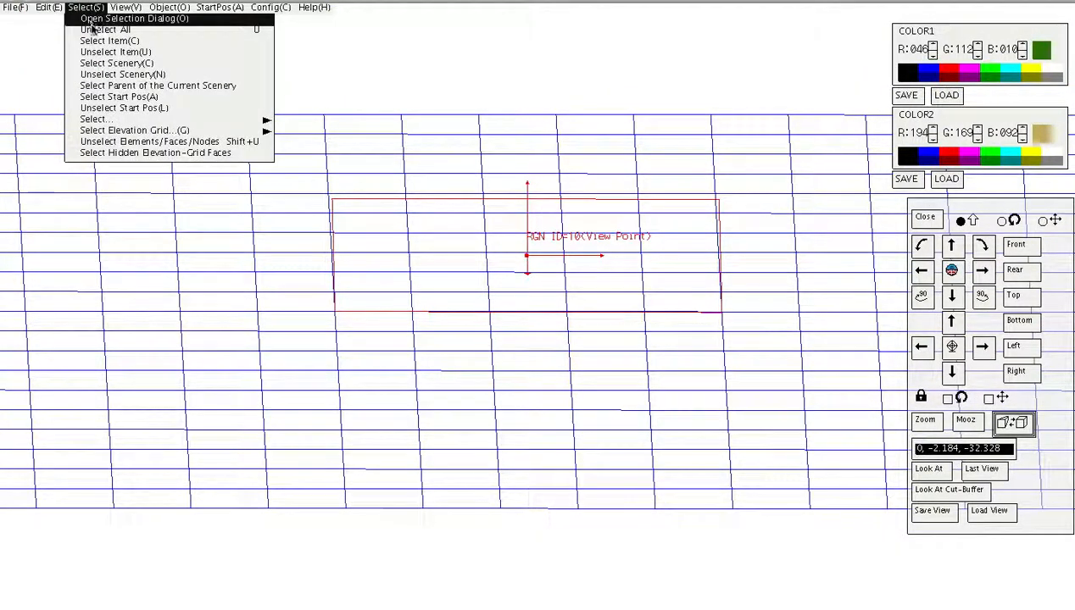
{"action": "left_click", "coordinate": [96, 40]}
{"action": "left_click", "coordinate": [529, 253]}
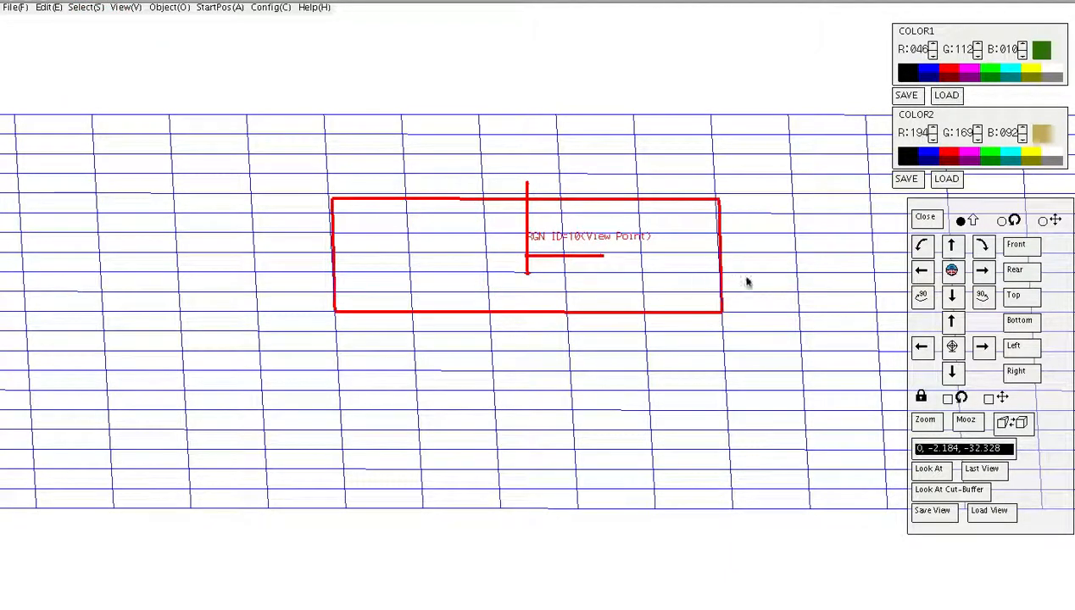
{"action": "left_click", "coordinate": [46, 8]}
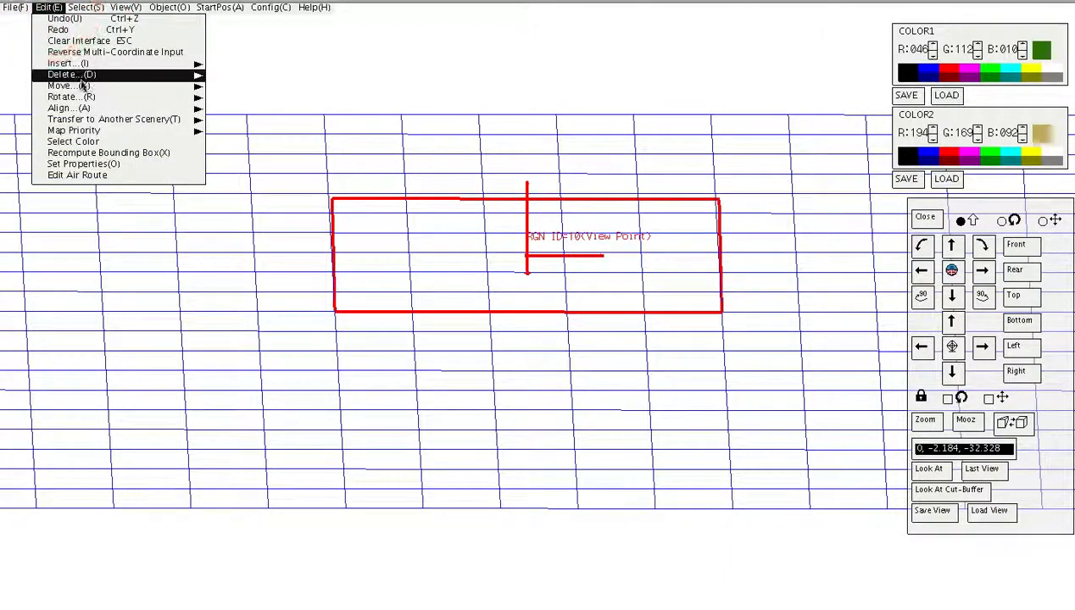
{"action": "mouse_move", "coordinate": [76, 86]}
{"action": "left_click", "coordinate": [291, 88]}
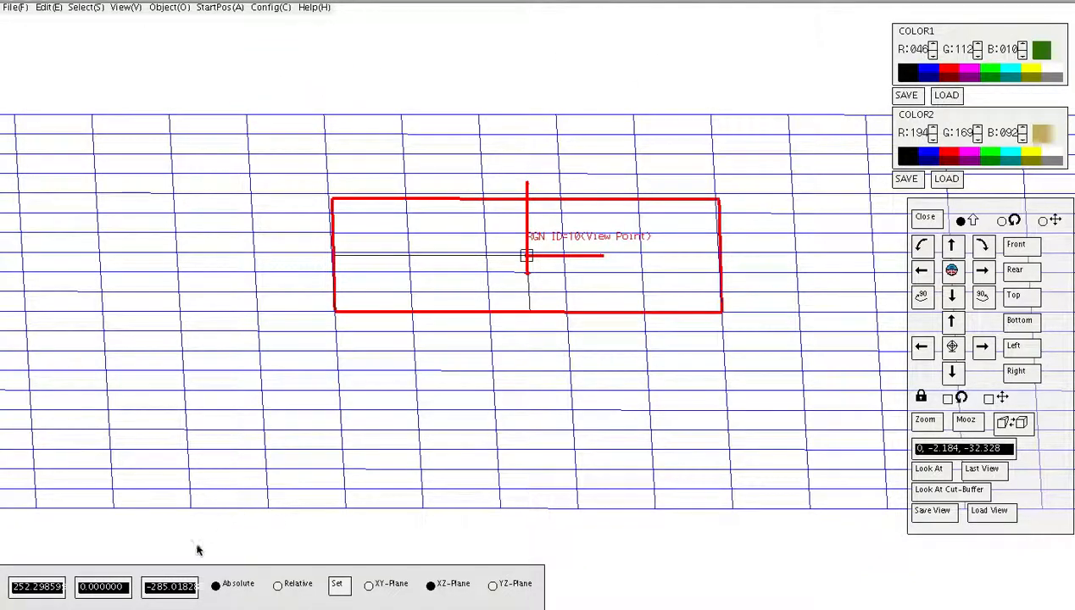
{"action": "left_click", "coordinate": [129, 587]}
{"action": "key", "text": "BackSpace"}
{"action": "key", "text": "BackSpace"}
{"action": "key", "text": "BackSpace"}
{"action": "key", "text": "BackSpace"}
{"action": "key", "text": "BackSpace"}
{"action": "key", "text": "BackSpace"}
{"action": "key", "text": "BackSpace"}
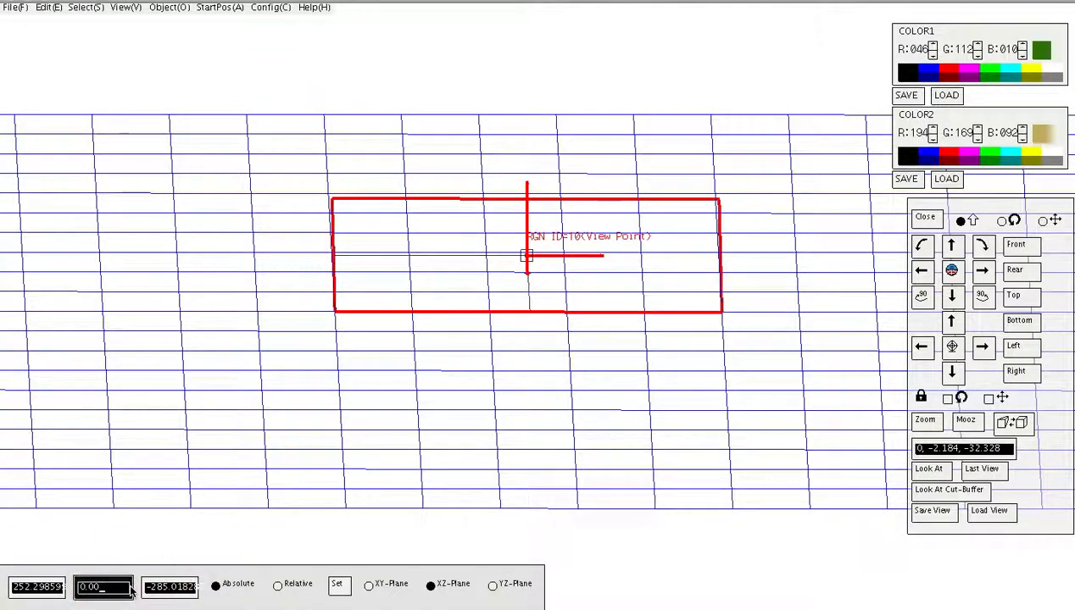
{"action": "type", "text": "10"}
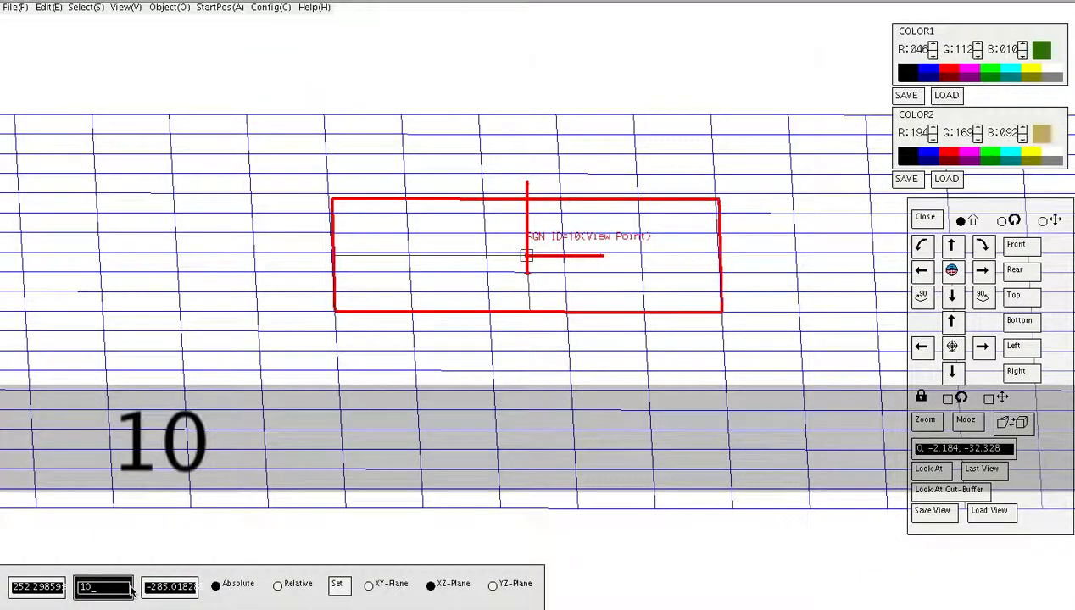
{"action": "left_click", "coordinate": [337, 585]}
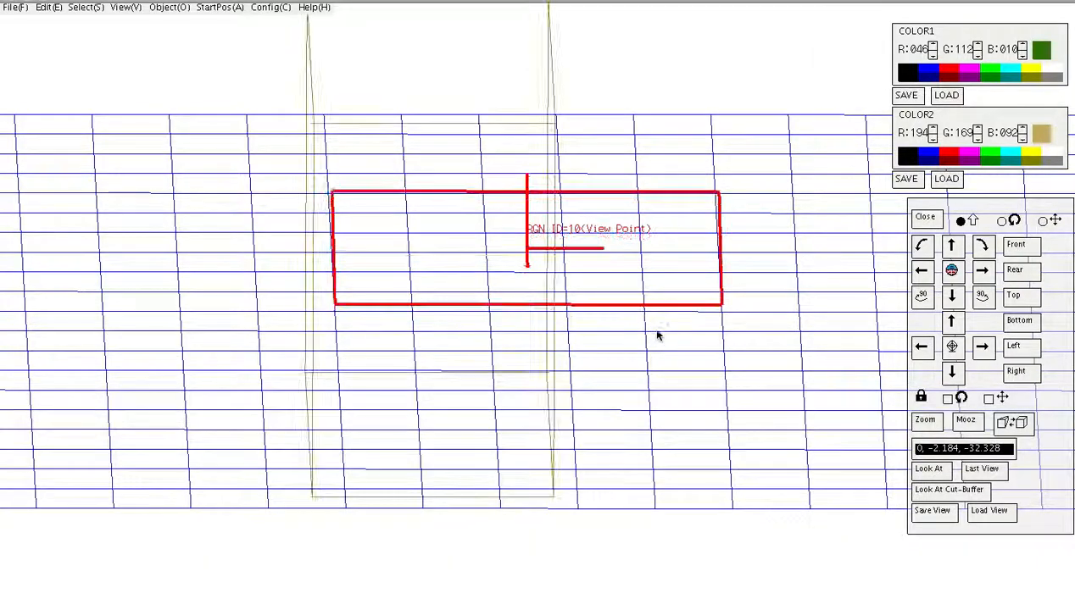
Inspect the height of the moved region above the ground grid edge-on and from an oblique angle.
{"action": "left_click_drag", "start_coordinate": [667, 423], "coordinate": [609, 259], "text": "shift"}
{"action": "key", "text": "F1"}
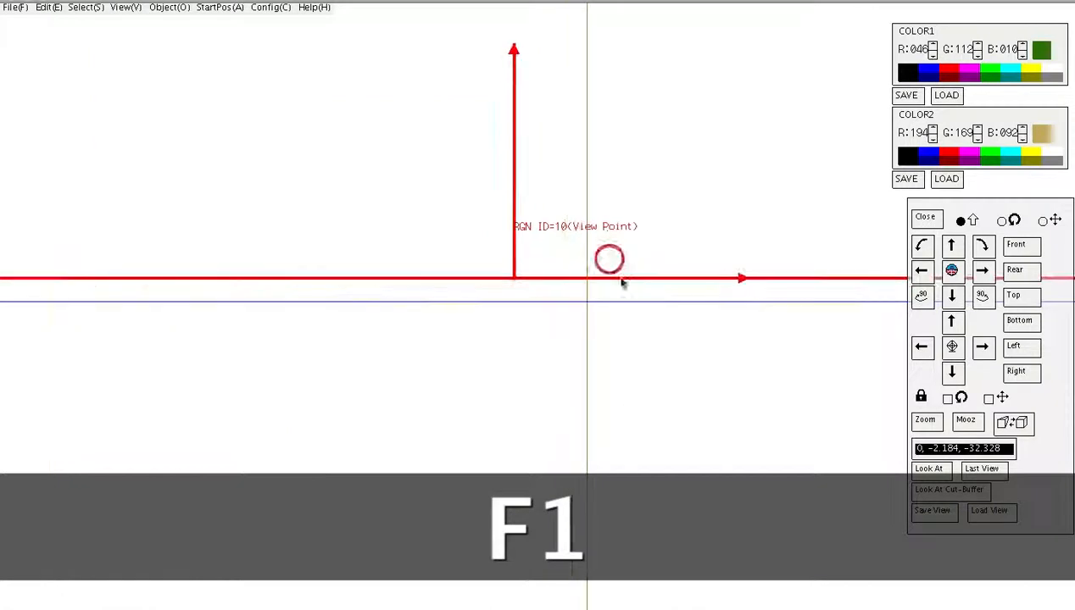
{"action": "left_click_drag", "start_coordinate": [479, 277], "coordinate": [536, 385]}
{"action": "left_click_drag", "start_coordinate": [500, 326], "coordinate": [494, 368]}
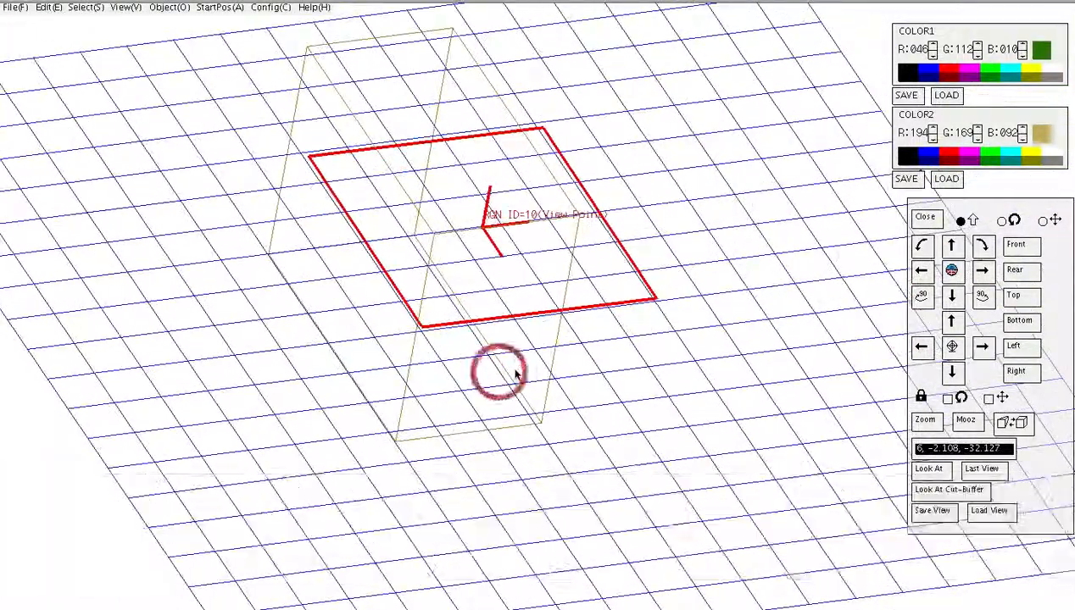